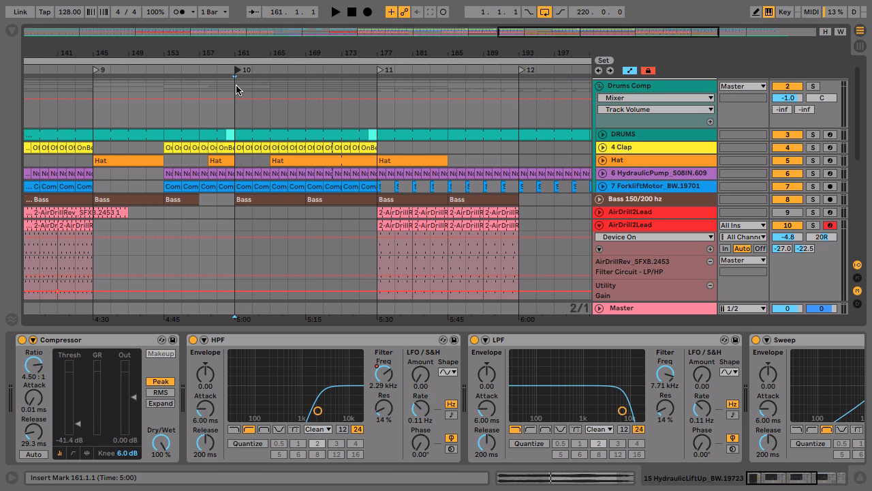
Play the arrangement from marker 10 at bar 161 while looking through the tracks from Drums Comp down to MASTER BOUNCE.
left_click(235, 71)
key("space")
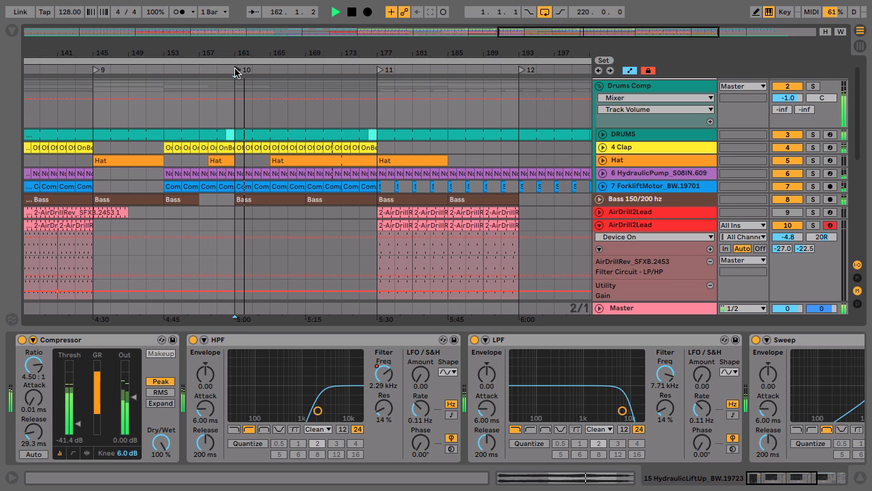
scroll(273, 112, "down", 5)
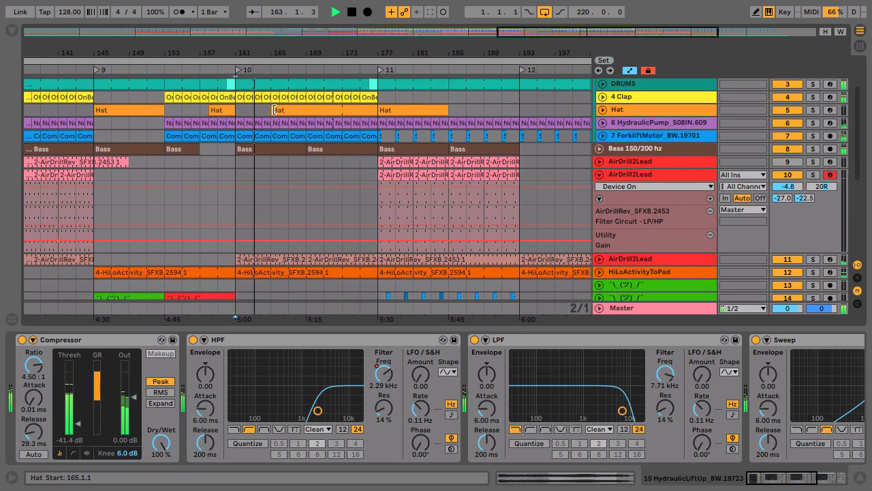
scroll(273, 113, "down", 6)
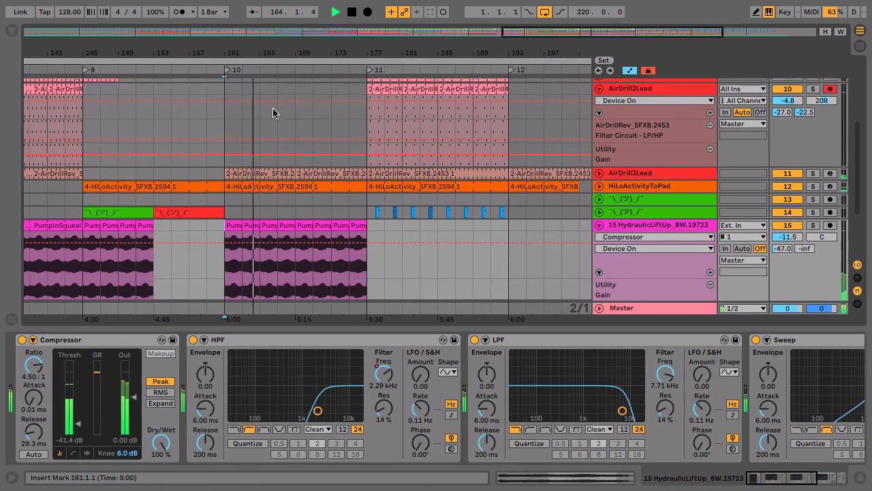
scroll(273, 111, "down", 2)
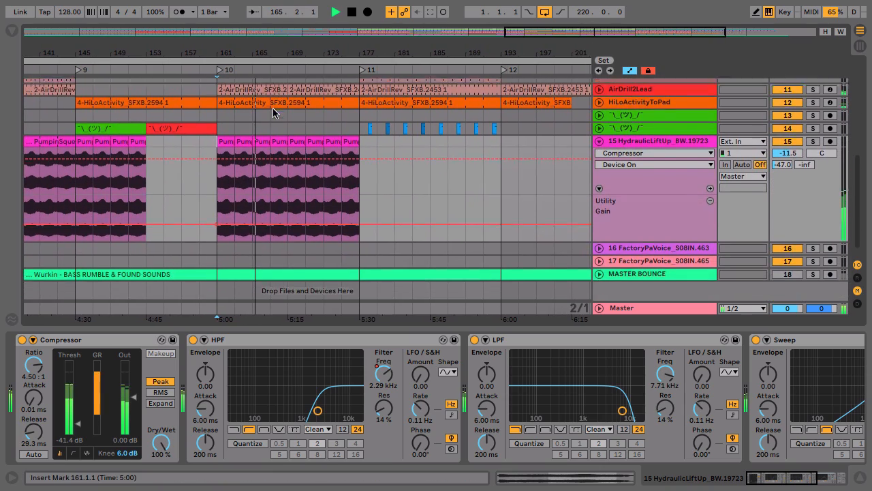
scroll(273, 112, "up", 3)
scroll(273, 113, "up", 4)
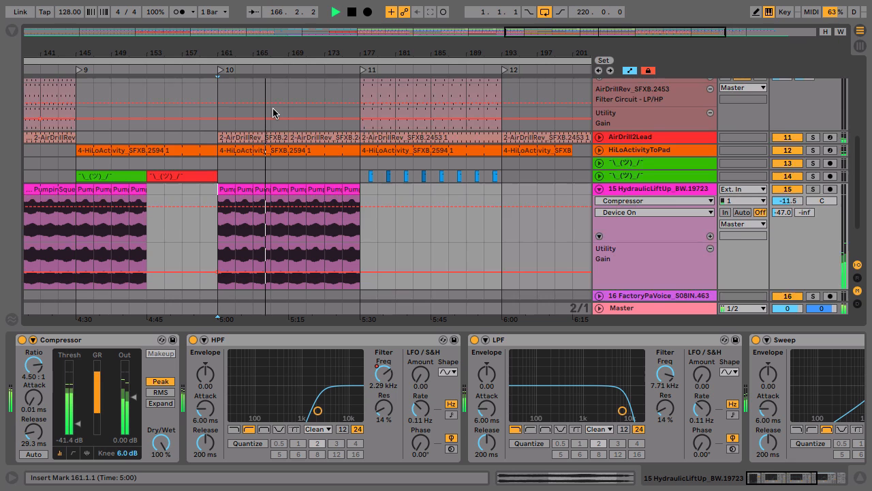
scroll(273, 113, "up", 2)
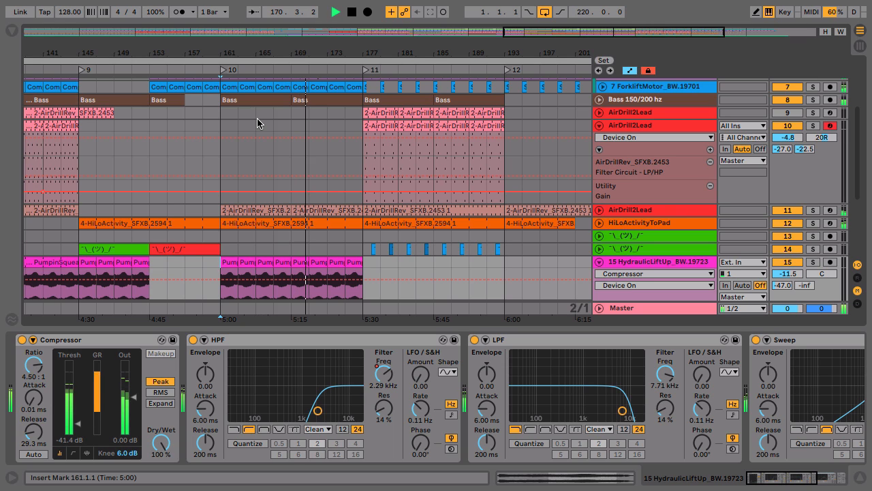
key("space")
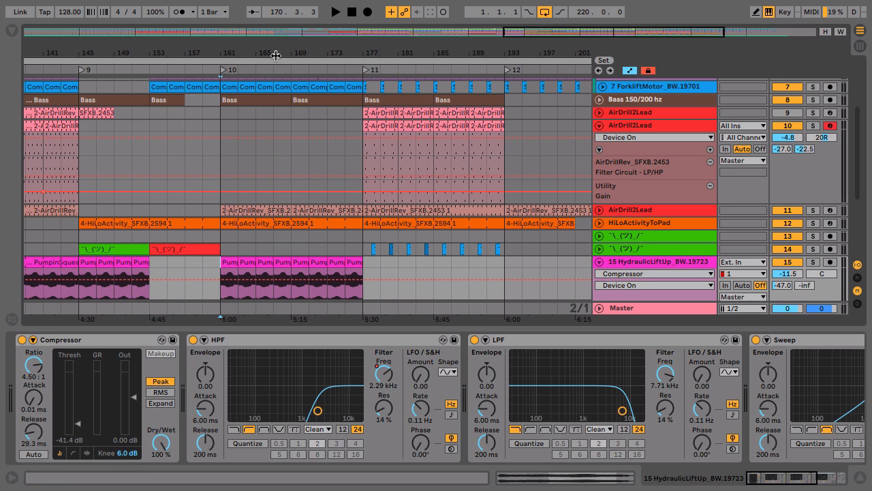
Show the devices of the AirDrill2Lead track on channel 10 and solo that track.
left_click_drag(278, 55, 241, 53)
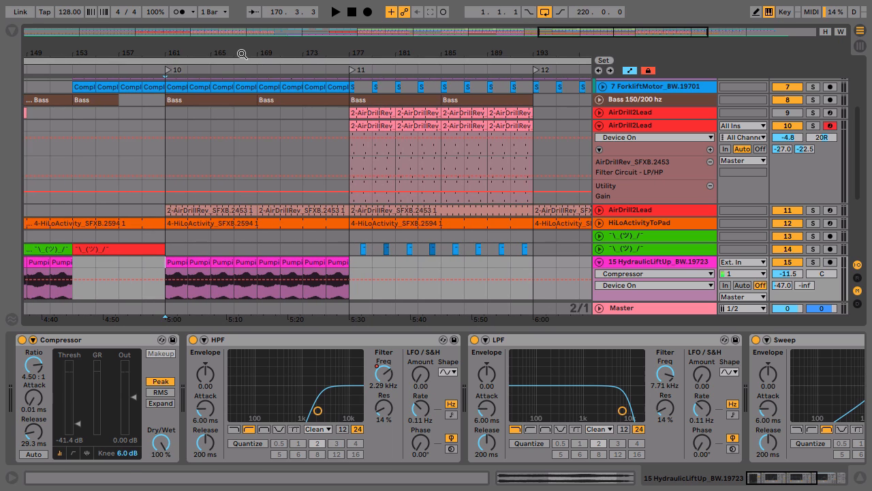
scroll(257, 151, "down", 1)
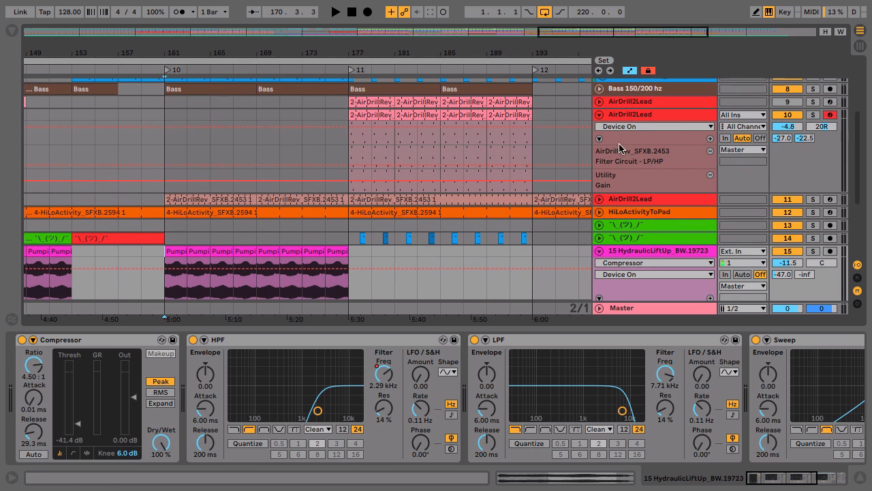
left_click(623, 119)
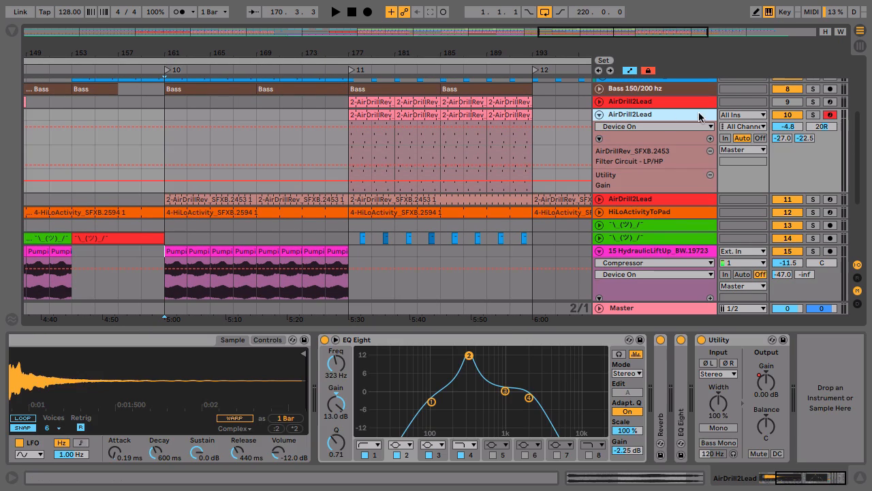
left_click(814, 114)
double_click(653, 114)
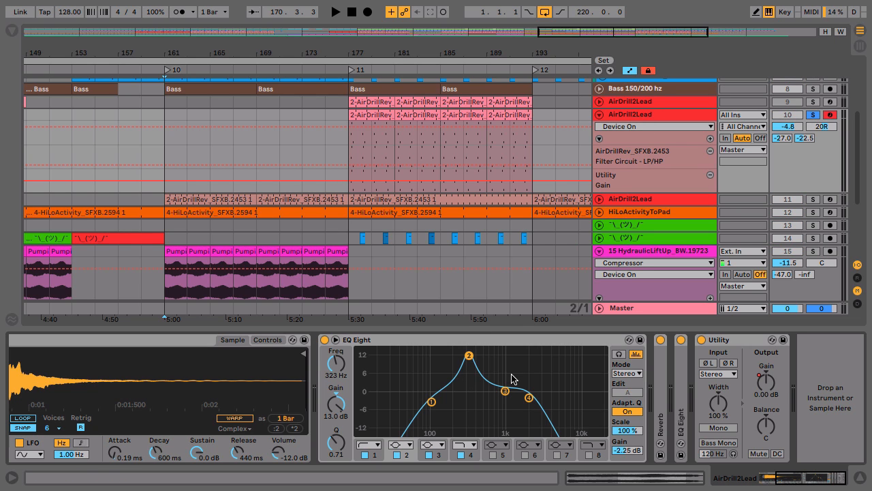
Bypass the Reverb and both EQ Eight devices on the soloed AirDrill2Lead track and view its sampler waveform.
left_click(681, 339)
left_click(661, 340)
left_click(324, 339)
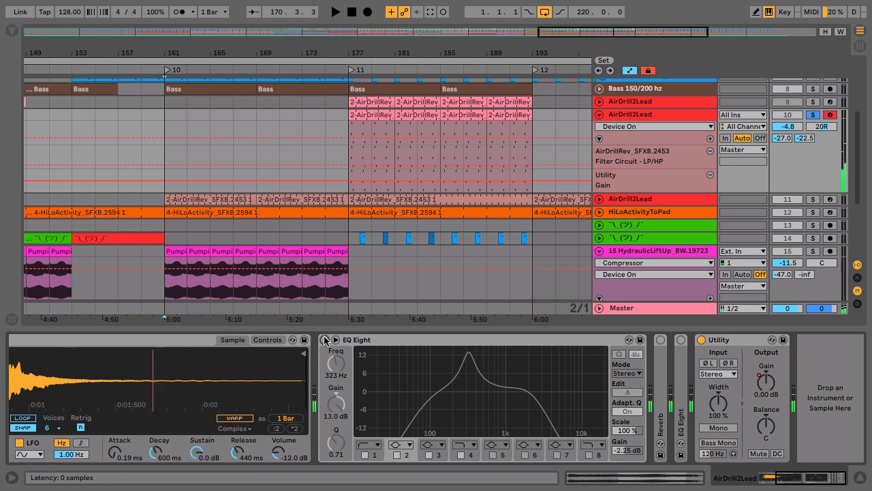
scroll(318, 383, "left", 3)
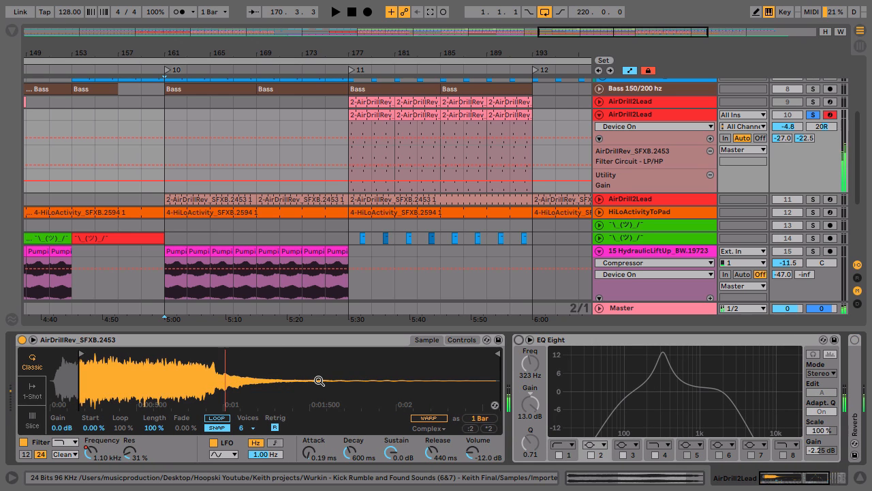
Reactivate the first EQ Eight, the Reverb and the second EQ Eight on the AirDrill2Lead track.
left_click(519, 339)
scroll(518, 345, "right", 3)
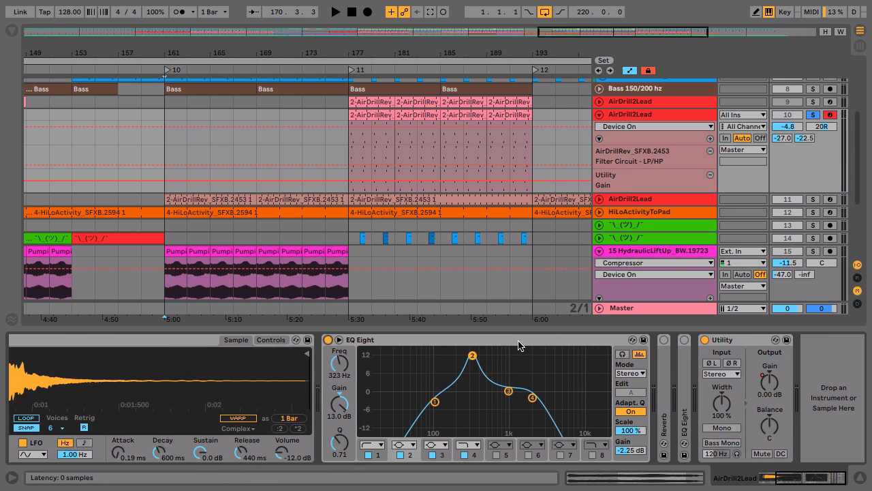
left_click(660, 340)
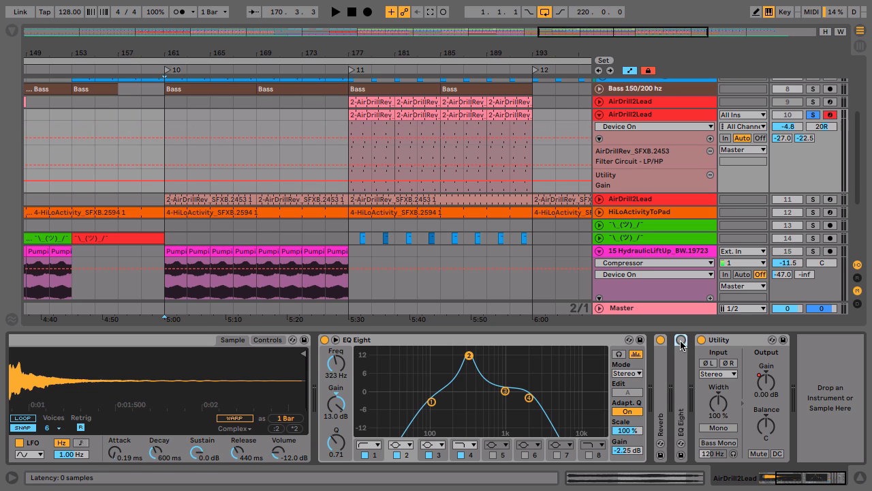
left_click(681, 340)
Select the first channel 10 AirDrill2Lead clip at bar 177 and listen to it with all effects active.
left_click(371, 114)
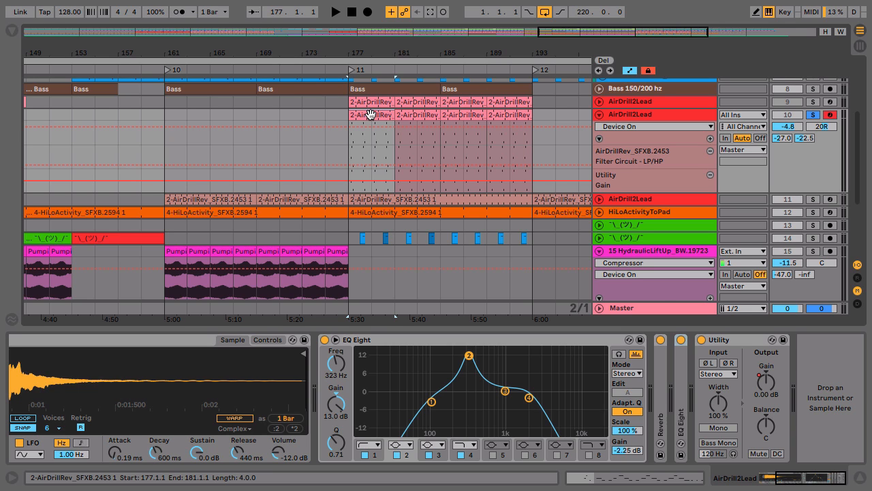
key("space")
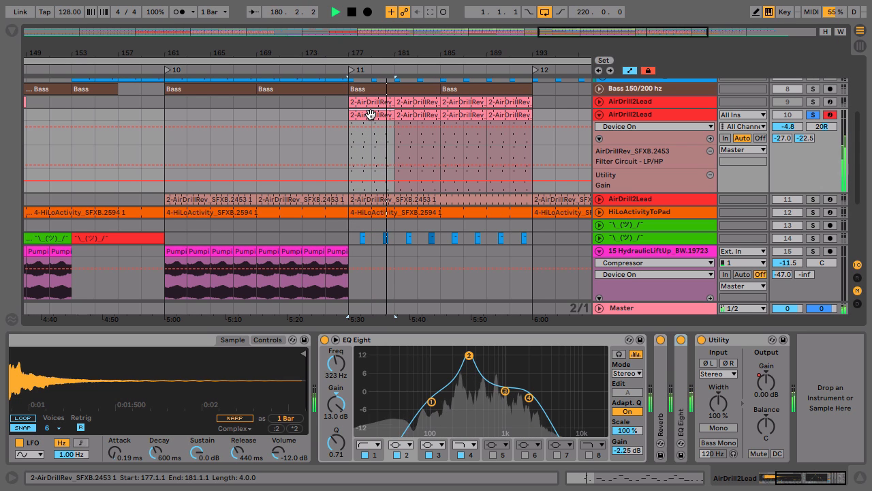
key("space")
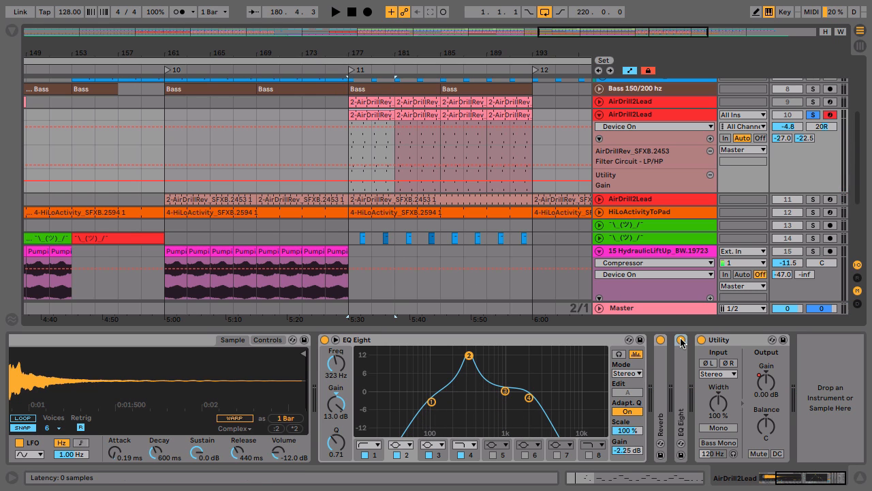
Switch off the Reverb and both EQ Eights on AirDrill2Lead again and bring the AirDrillRev_SFXB.2453 sampler into view.
left_click(660, 340)
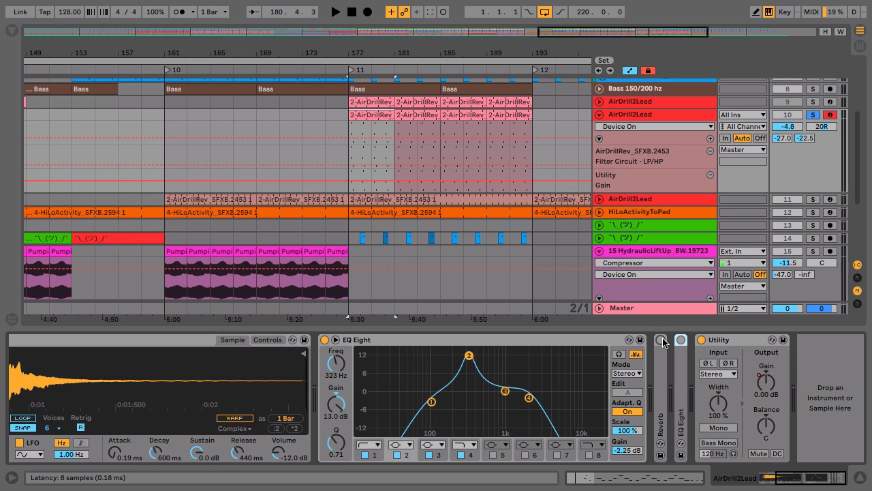
left_click(324, 340)
scroll(386, 363, "left", 5)
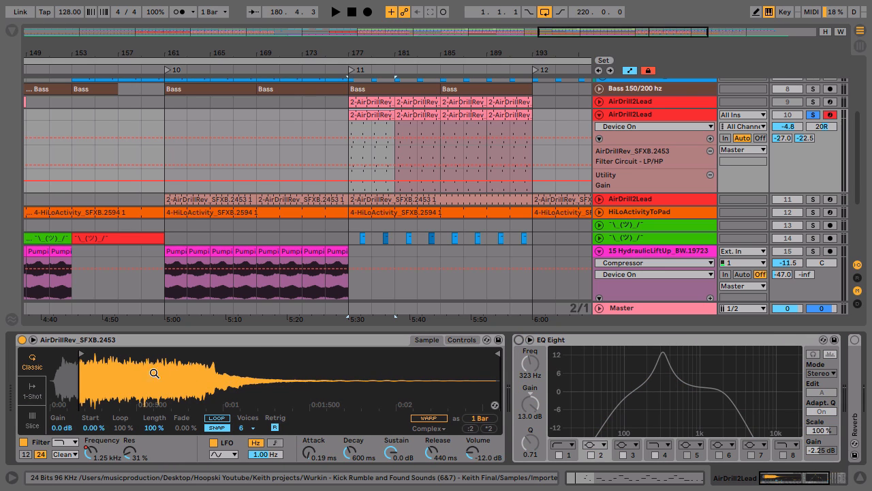
Select the AirDrillRev_SFXB.2453 sampler and listen to the dry lead from bar 177.
left_click(145, 344)
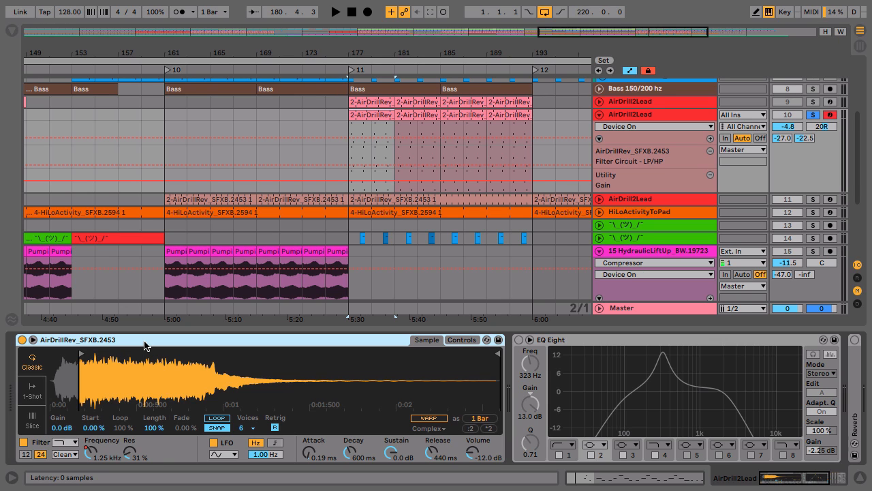
key("space")
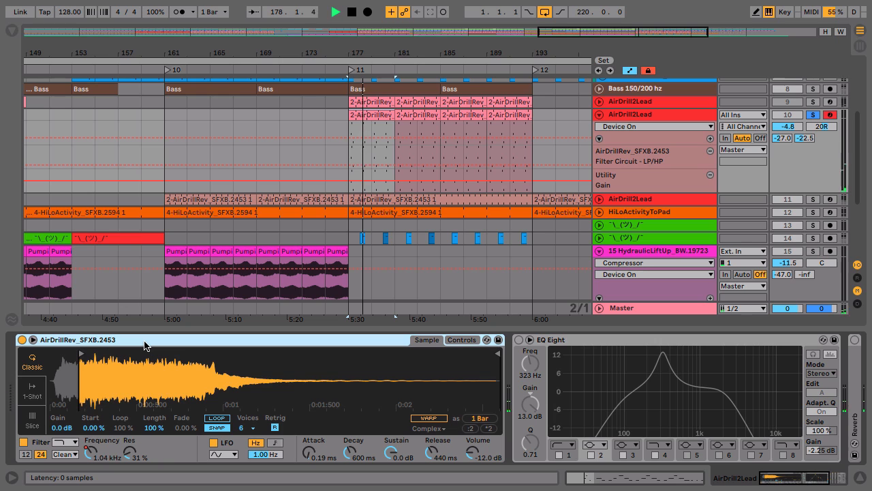
key("space")
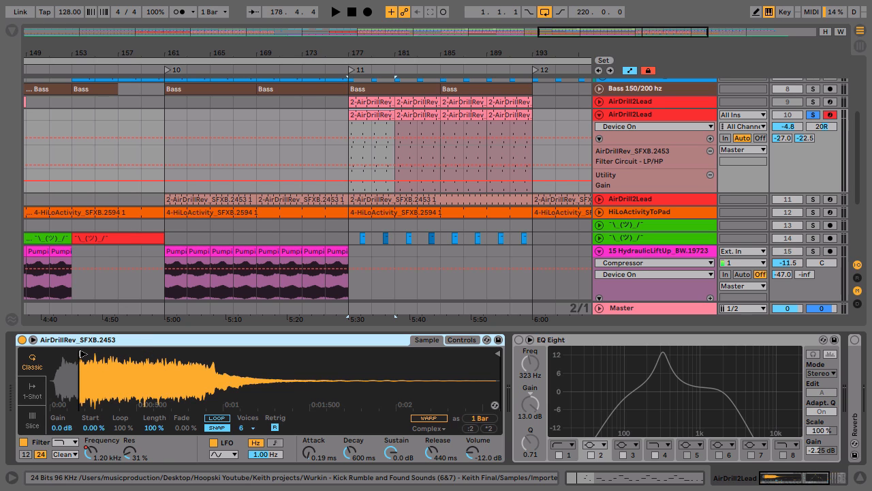
Try an earlier start marker on the AirDrillRev_SFXB.2453 sample during playback, undo the move and stop playback.
key("space")
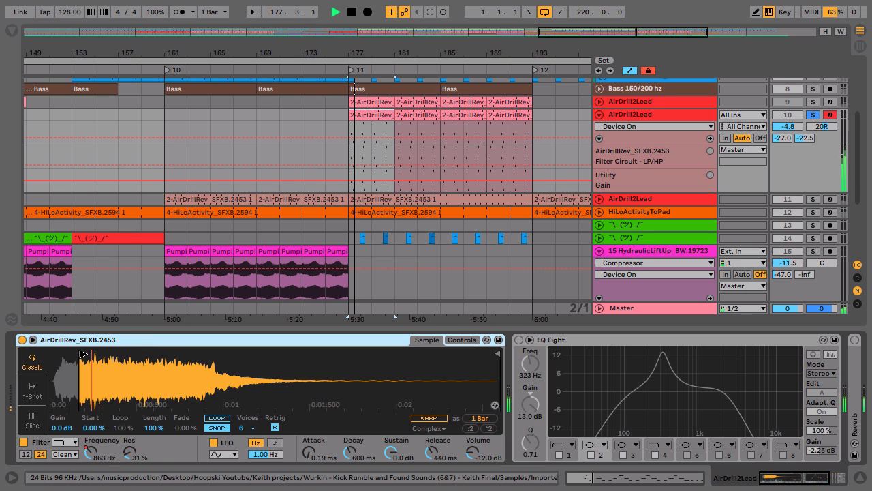
mouse_move(81, 354)
left_mouse_down()
mouse_move(212, 350)
mouse_move(60, 356)
left_mouse_up()
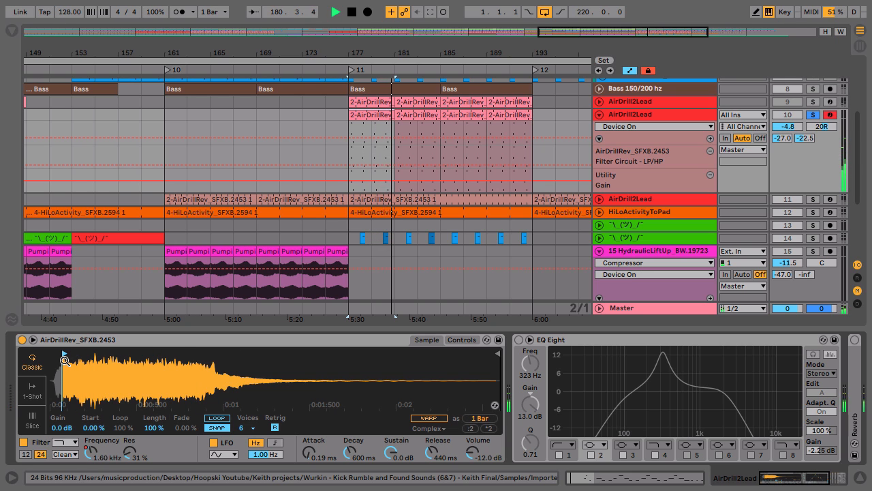
key("super+z")
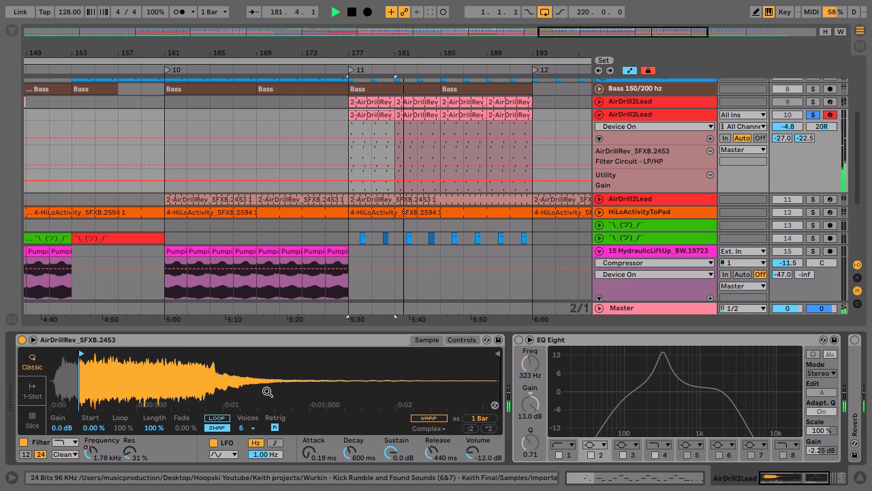
key("space")
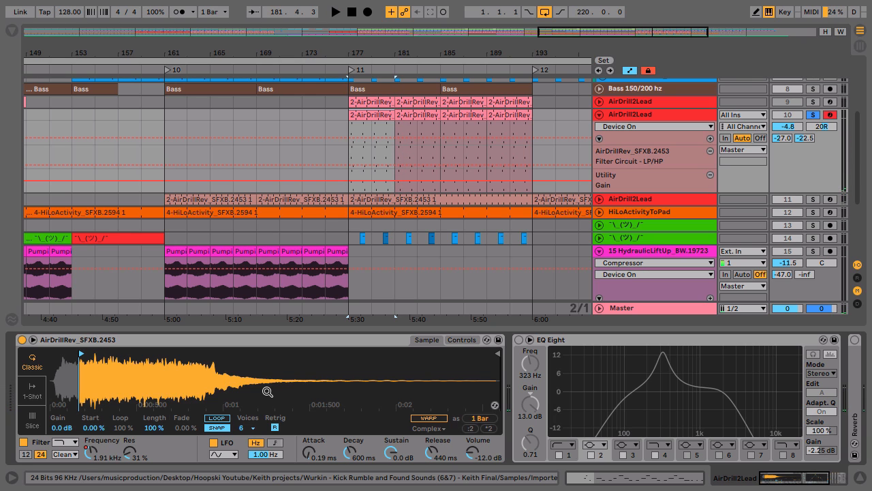
Turn both EQ Eights and the Reverb back on and play the processed lead from bar 177.
scroll(267, 391, "right", 5)
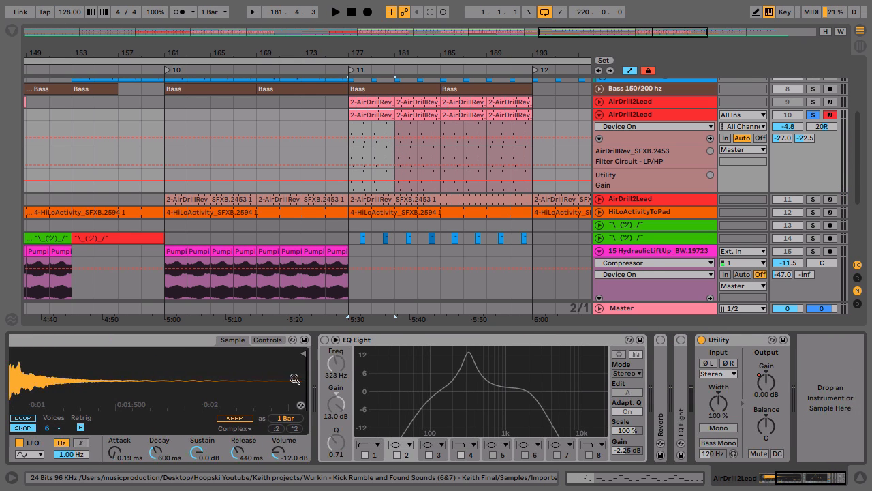
left_click(325, 340)
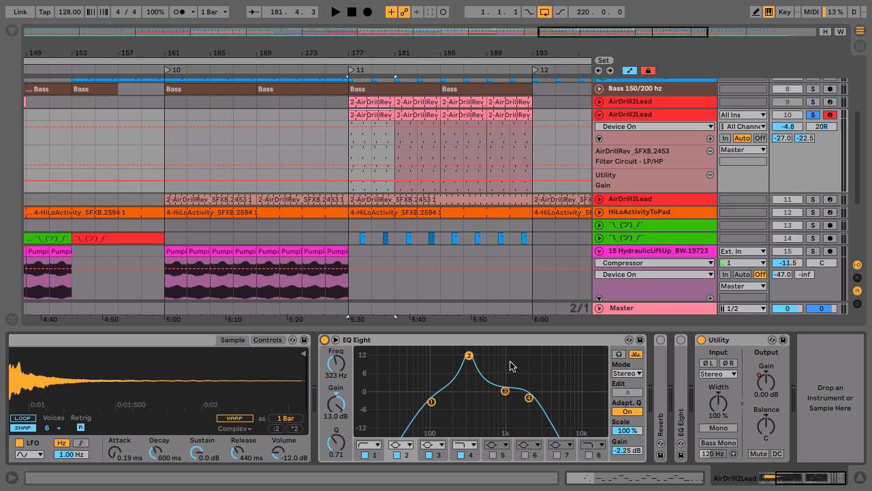
left_click(660, 339)
left_click(681, 339)
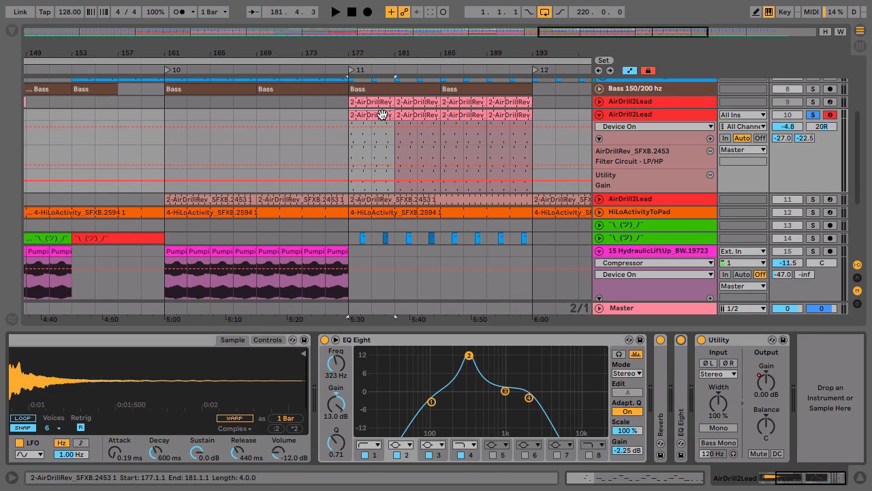
key("space")
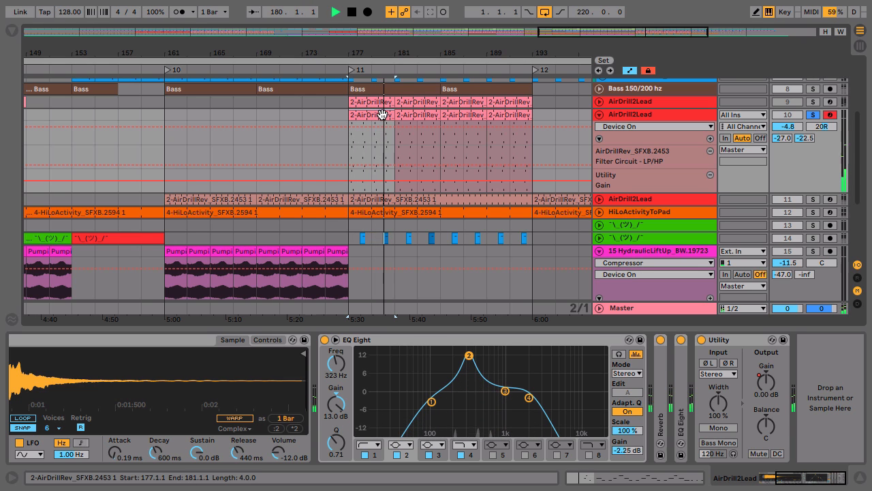
key("space")
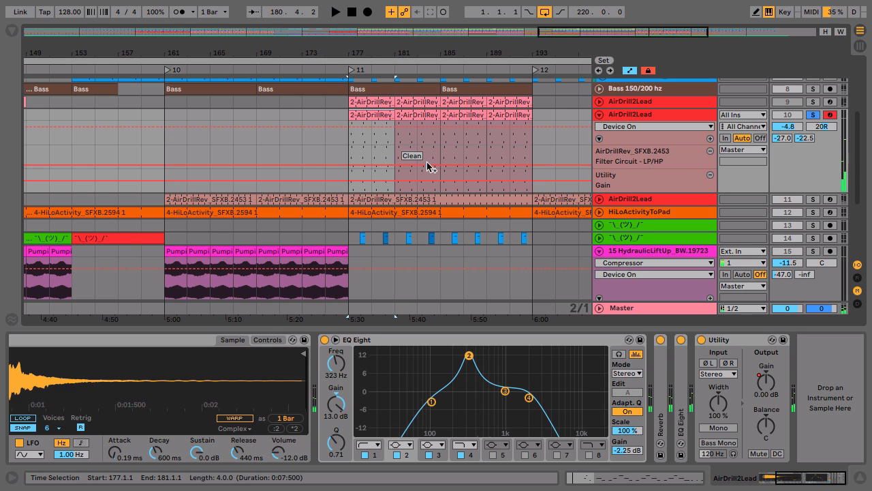
Unsolo the AirDrill2Lead track on channel 10 and bring the 15 HydraulicLiftUp_BW.19723 track into view.
left_click(631, 117)
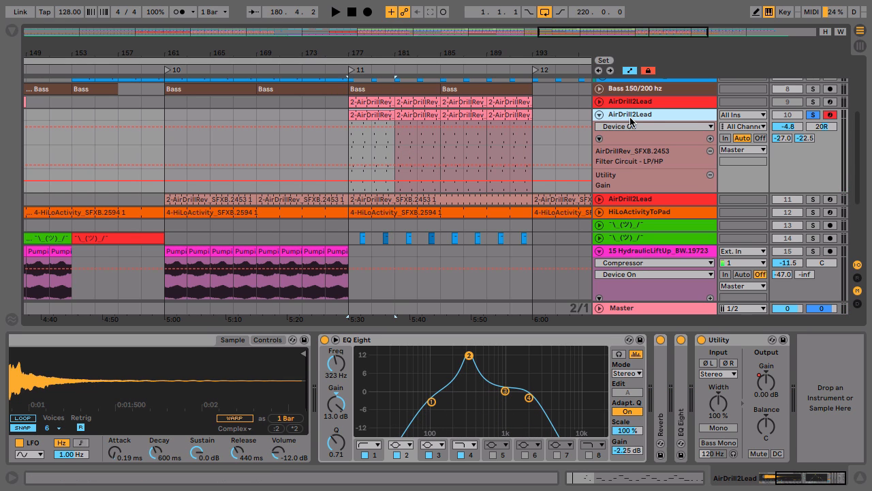
left_click(813, 115)
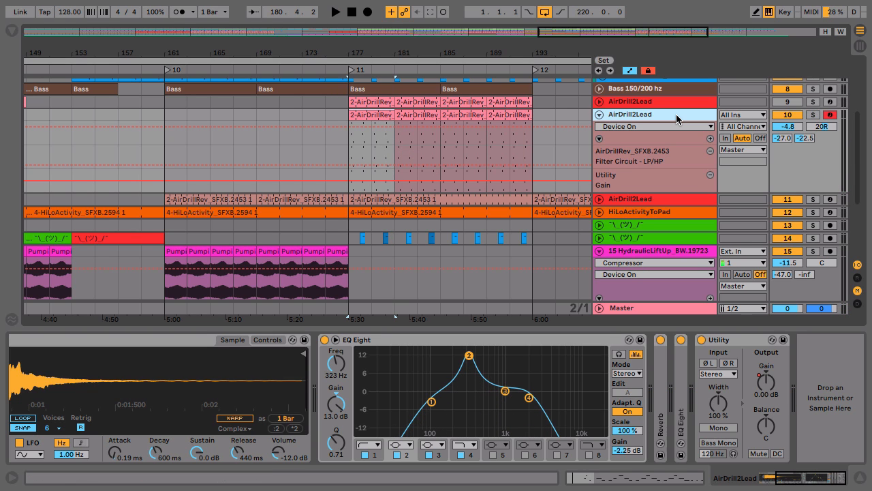
scroll(676, 114, "down", 5)
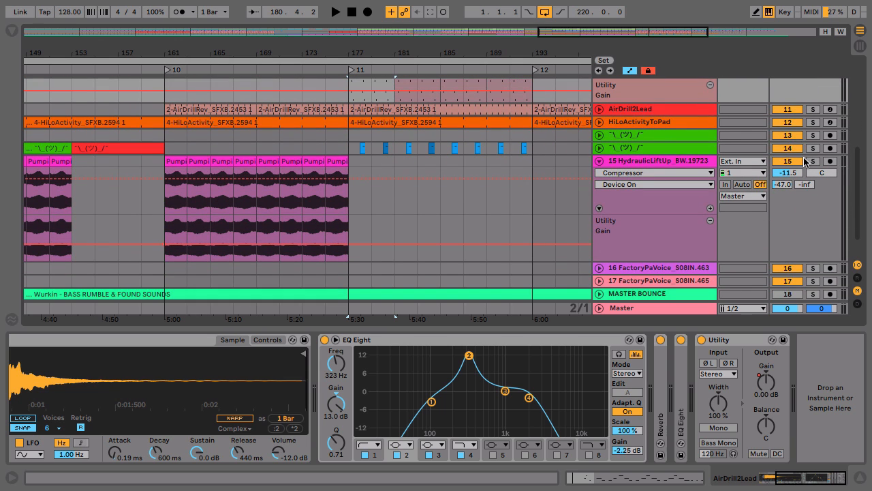
Solo the 15 HydraulicLiftUp_BW.19723 track, play it from bar 161, unsolo it to hear the full mix and stop playback.
left_click(811, 161)
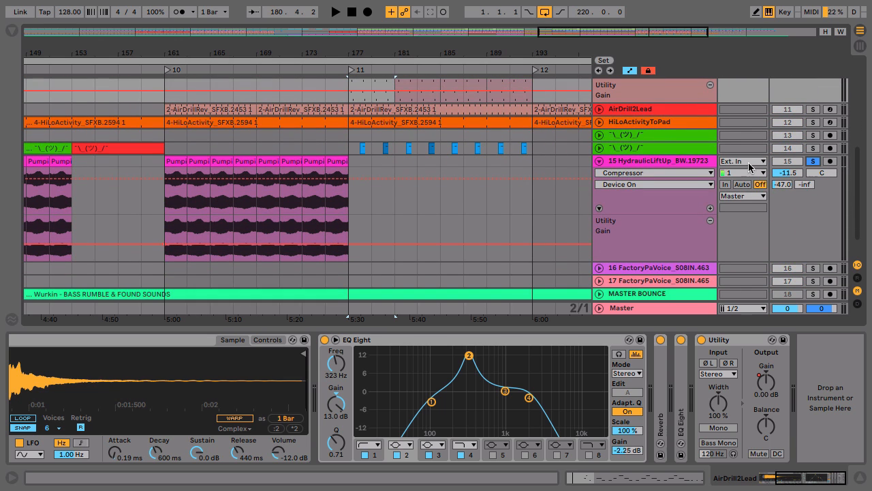
left_click(173, 161)
key("space")
left_click(813, 161)
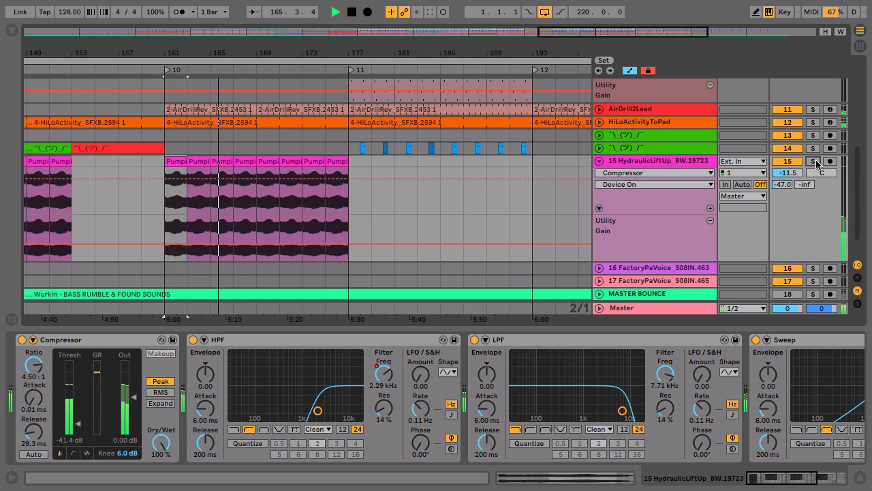
key("space")
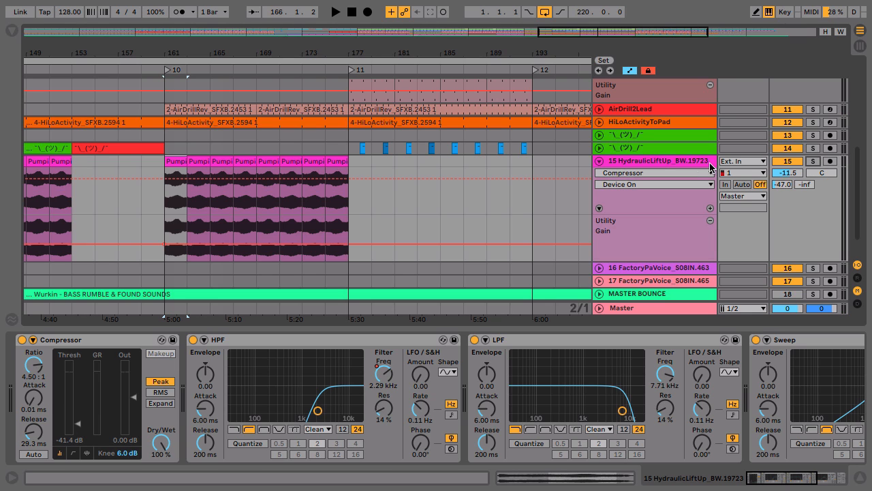
Turn off the Sweep, LPF, HPF and Compressor devices on the 15 HydraulicLiftUp_BW.19723 track.
left_click(680, 164)
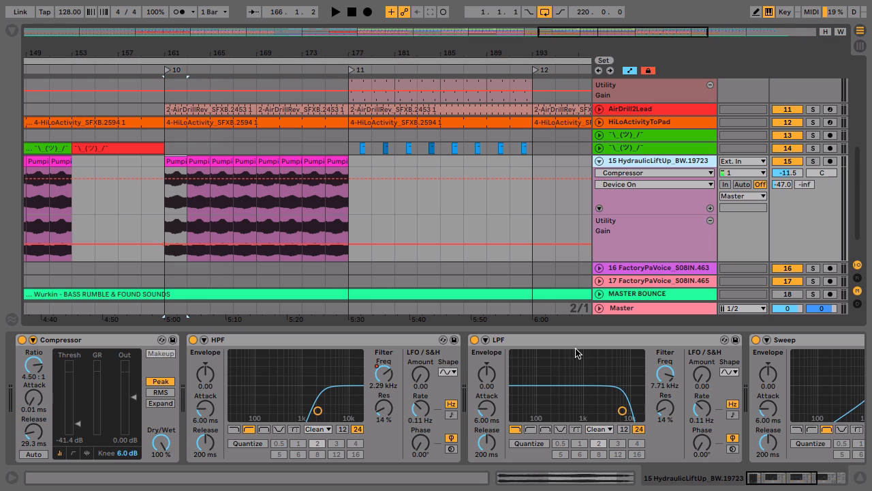
left_click(770, 339)
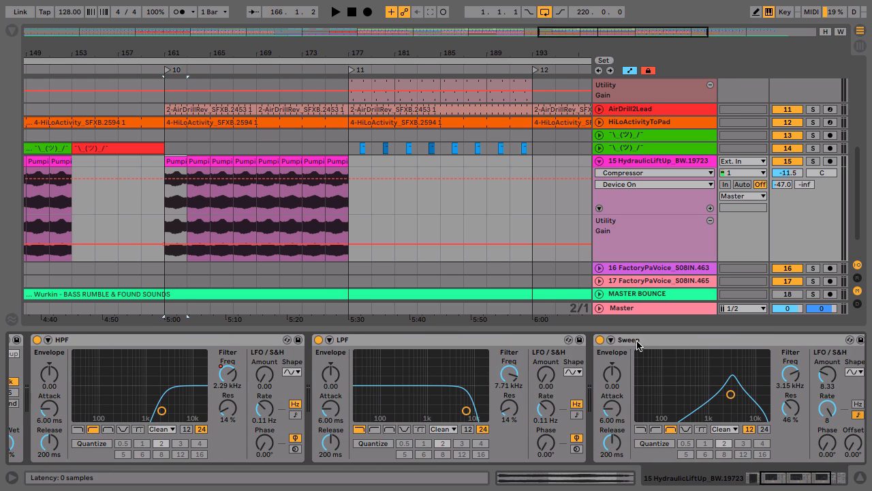
left_click(600, 340)
scroll(597, 341, "left", 3)
left_click(475, 340)
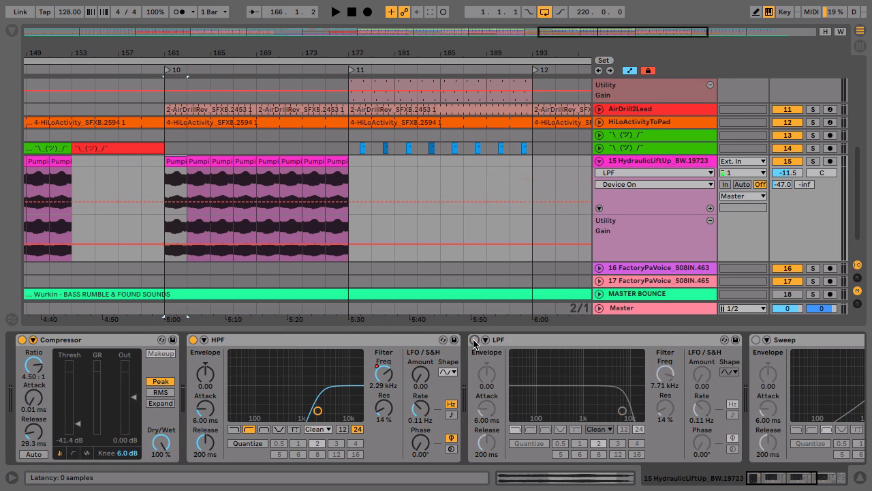
left_click(193, 339)
left_click(22, 339)
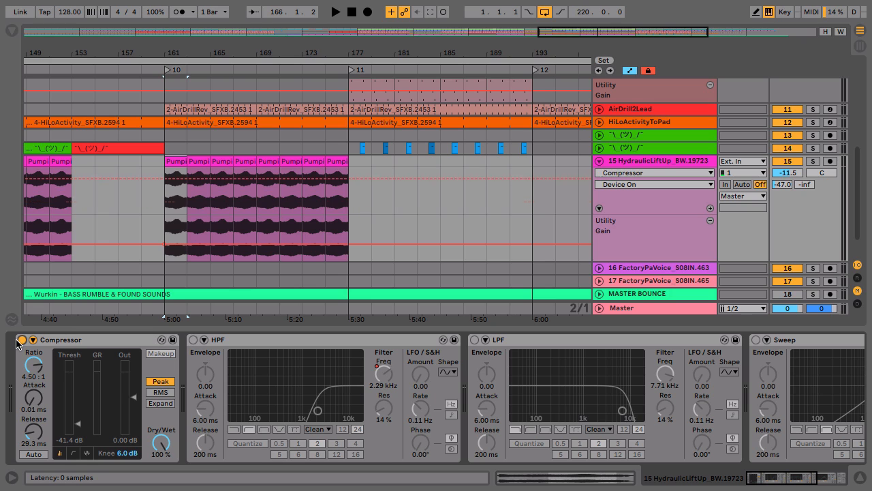
Solo the 15 HydraulicLiftUp_BW.19723 track and listen to the unprocessed loop from bar 161.
left_click(812, 161)
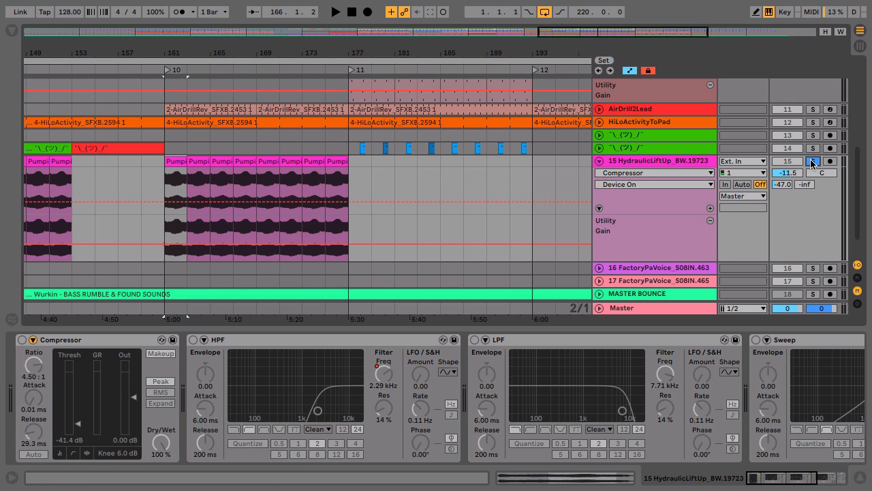
key("space")
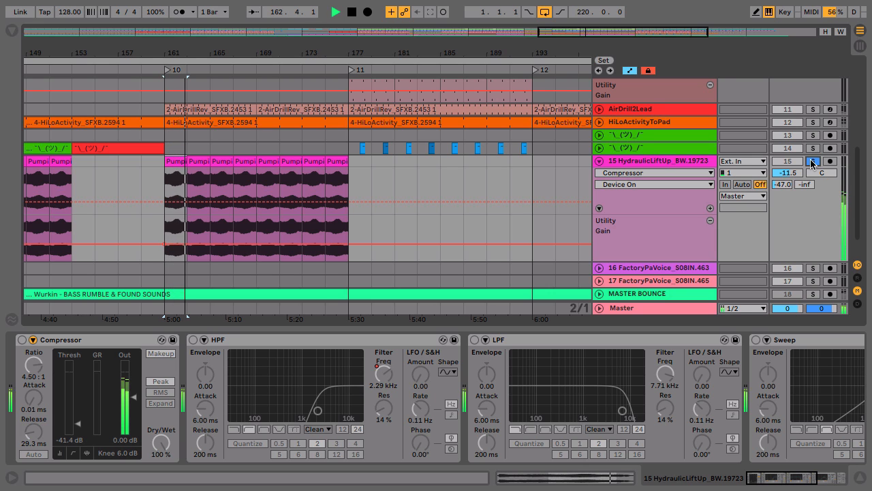
key("space")
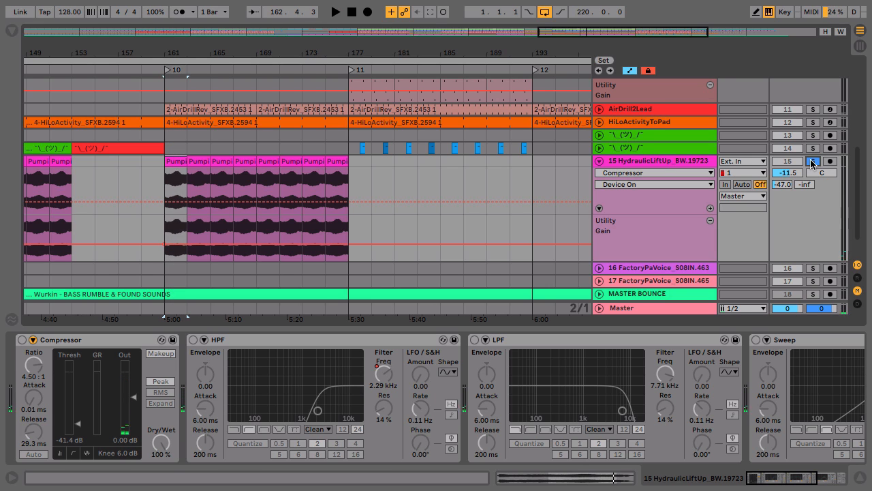
Turn the HPF and LPF filters back on for the HydraulicLiftUp loop.
left_click_drag(189, 51, 163, 51)
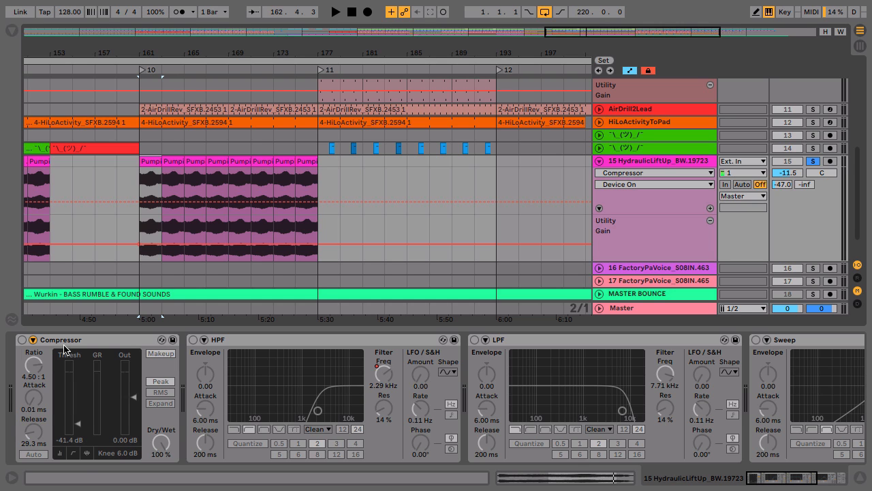
left_click(193, 340)
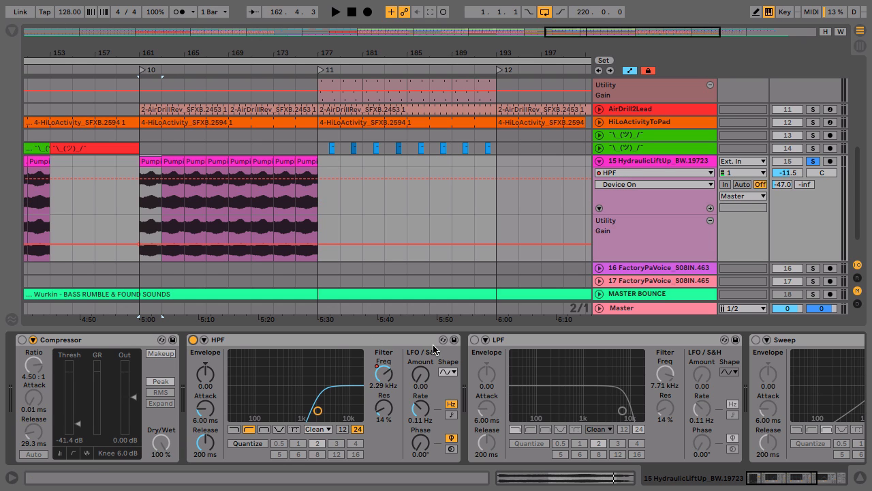
left_click(475, 341)
left_click(475, 341)
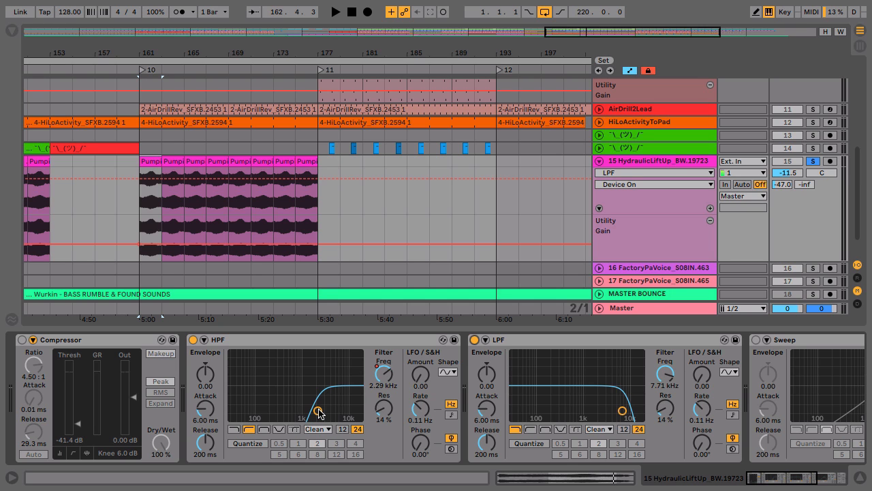
Try a lower HPF cutoff frequency during playback, undo the change after stopping and re-enable the overridden automation.
key("space")
mouse_move(319, 413)
left_mouse_down()
mouse_move(326, 384)
mouse_move(315, 379)
mouse_move(270, 403)
mouse_move(331, 395)
mouse_move(311, 406)
left_mouse_up()
key("space")
key("ctrl+z")
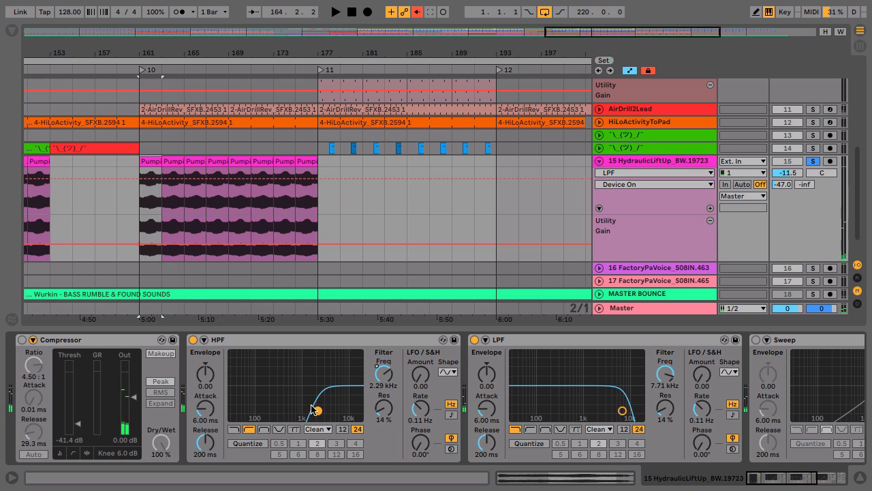
left_click(417, 12)
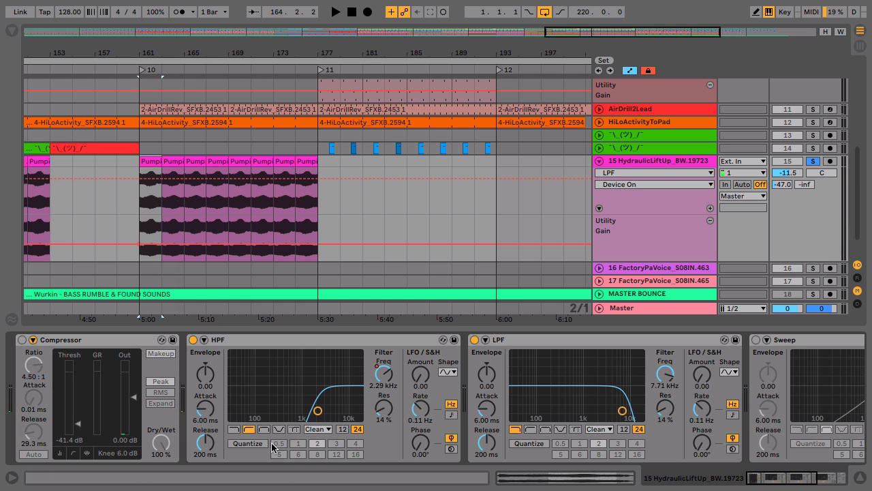
Turn the Sweep filter back on after the LPF.
scroll(279, 382, "right", 3)
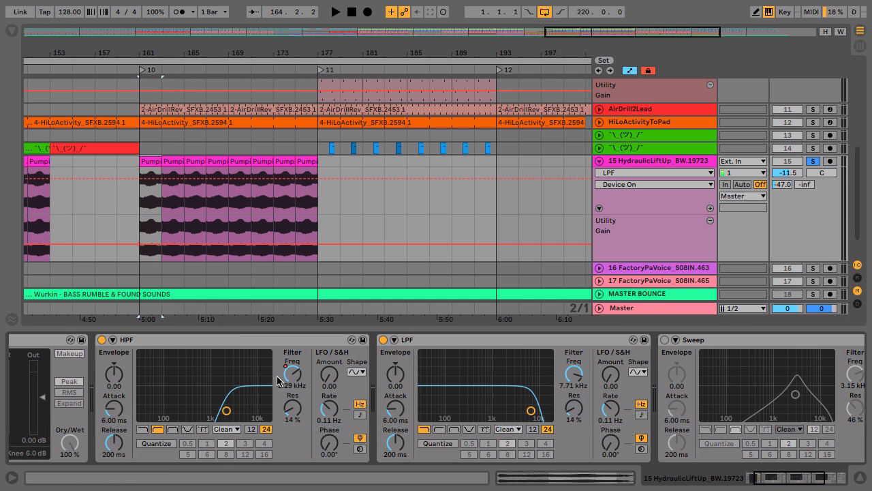
scroll(278, 382, "right", 3)
left_click(525, 342)
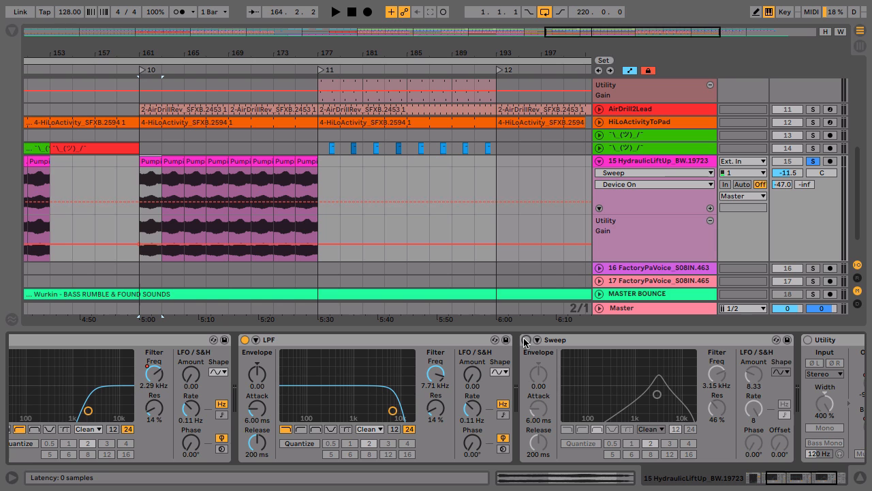
left_click(525, 340)
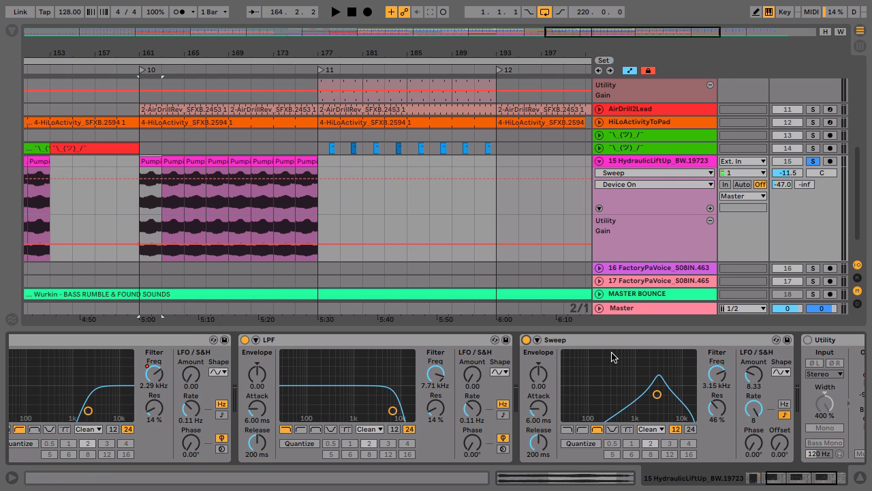
Try the Sweep filter with its resonance at 0 % during playback and undo the change.
scroll(612, 356, "right", 3)
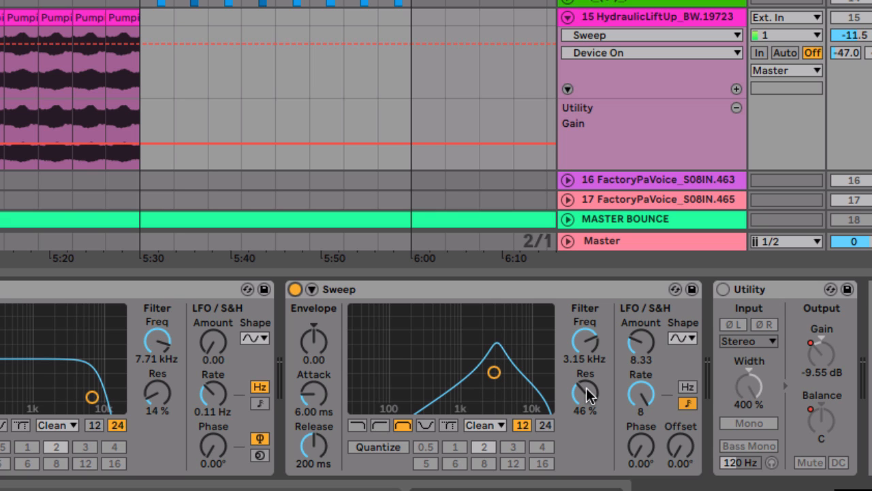
left_click_drag(586, 387, 586, 422)
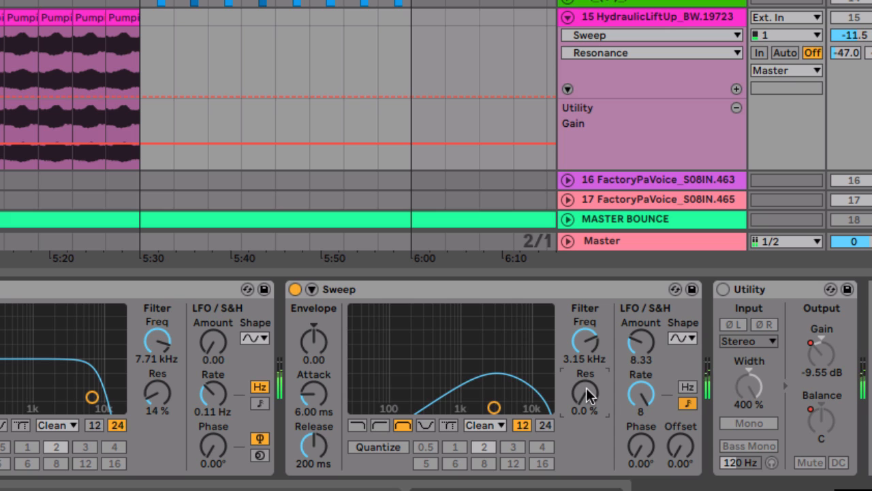
key("ctrl+z")
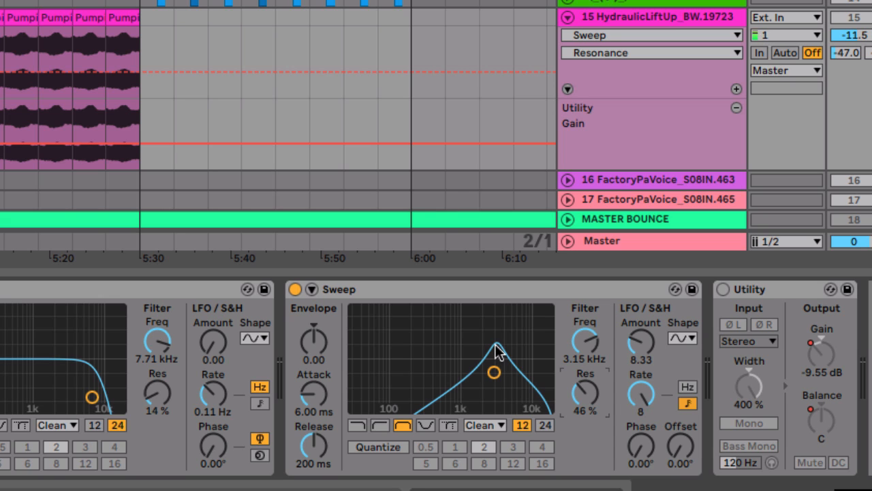
Try an LFO amount of 30 and an LFO rate of 1 on the Sweep filter, then restore 8.33 and 8.
left_click_drag(643, 350, 644, 350)
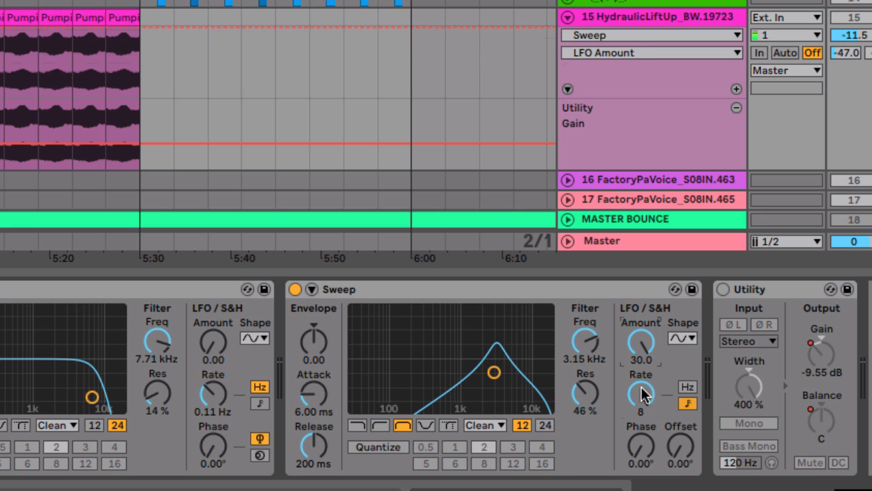
mouse_move(641, 392)
left_mouse_down()
mouse_move(641, 409)
mouse_move(645, 395)
left_mouse_up()
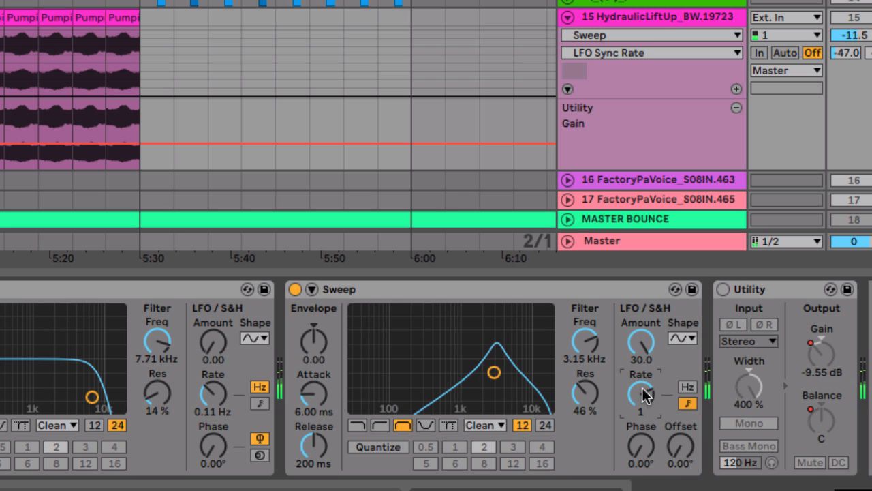
left_click_drag(643, 391, 643, 375)
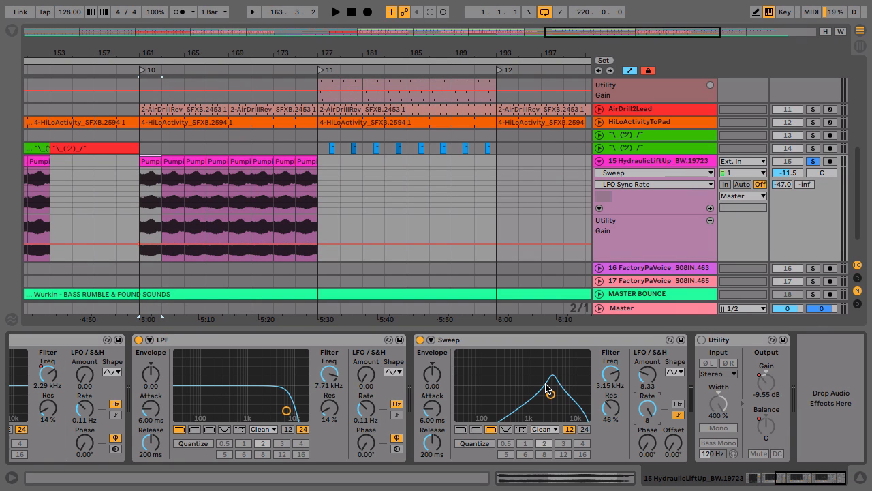
Turn the Compressor back on and play the processed loop from bar 161, first soloed and then in the full mix.
scroll(545, 387, "left", 5)
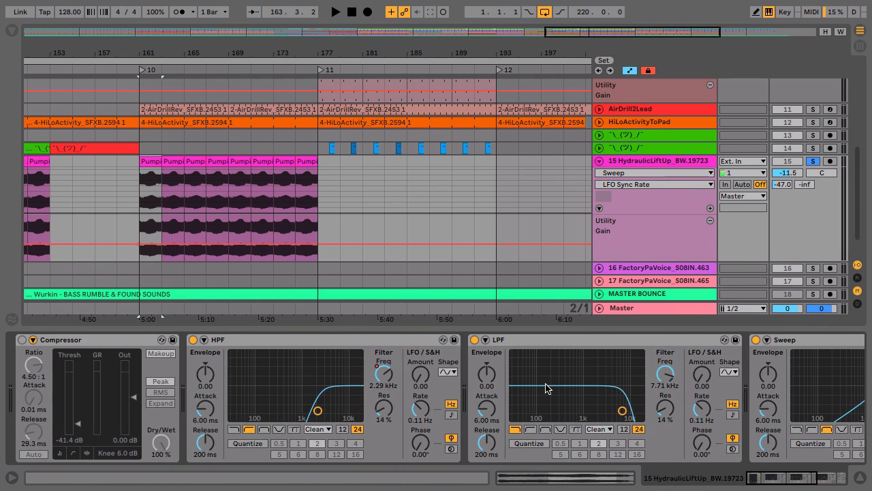
left_click(22, 339)
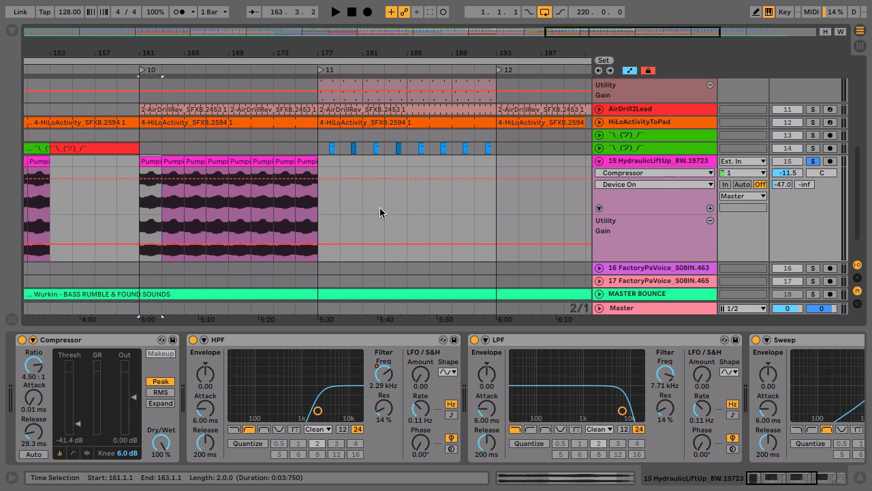
key("space")
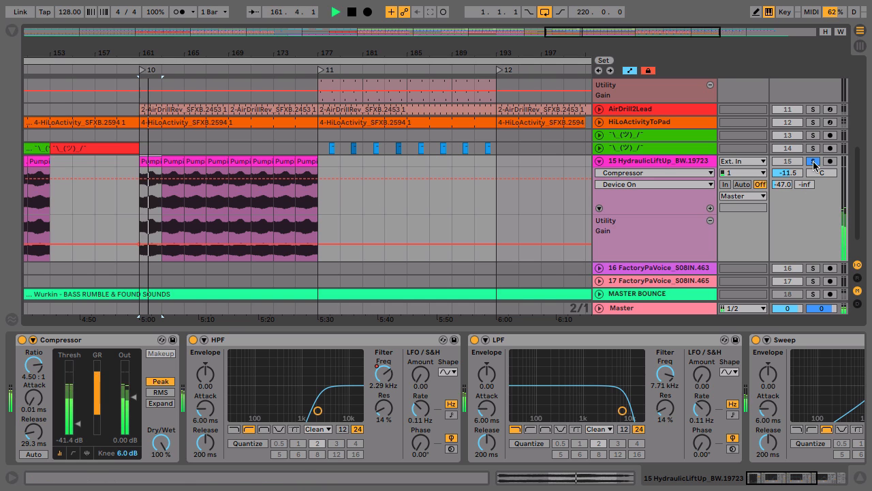
left_click(813, 161)
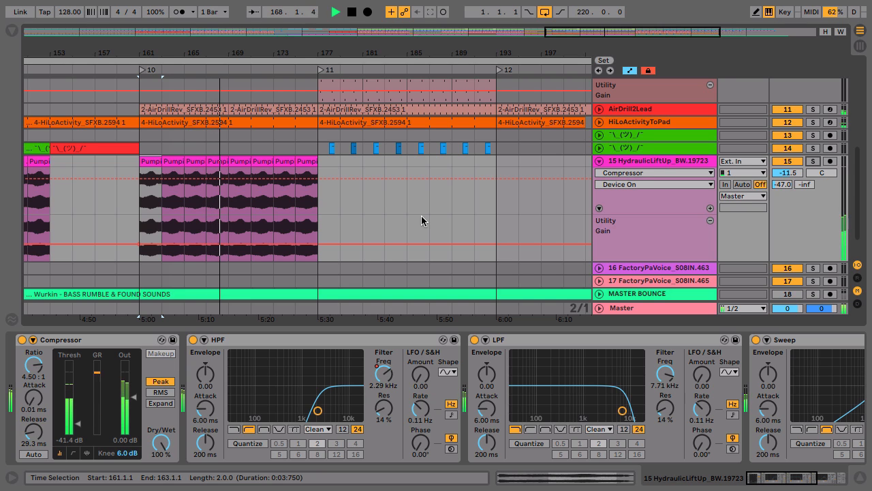
key("space")
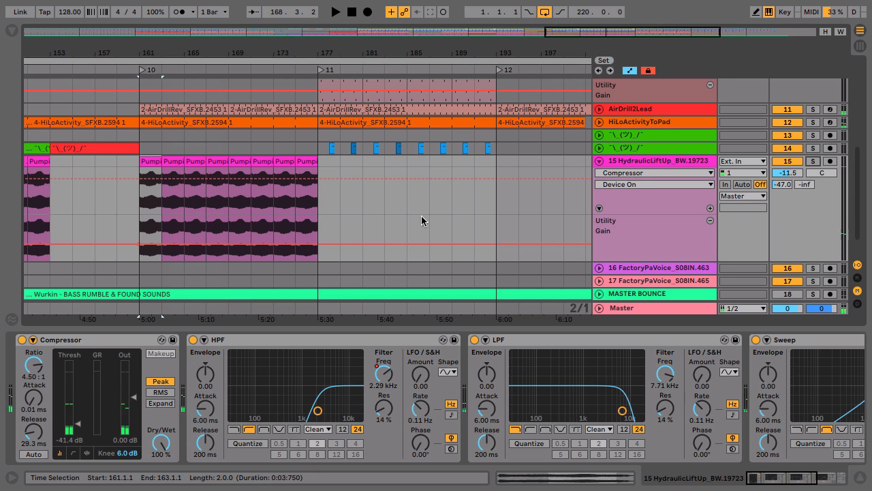